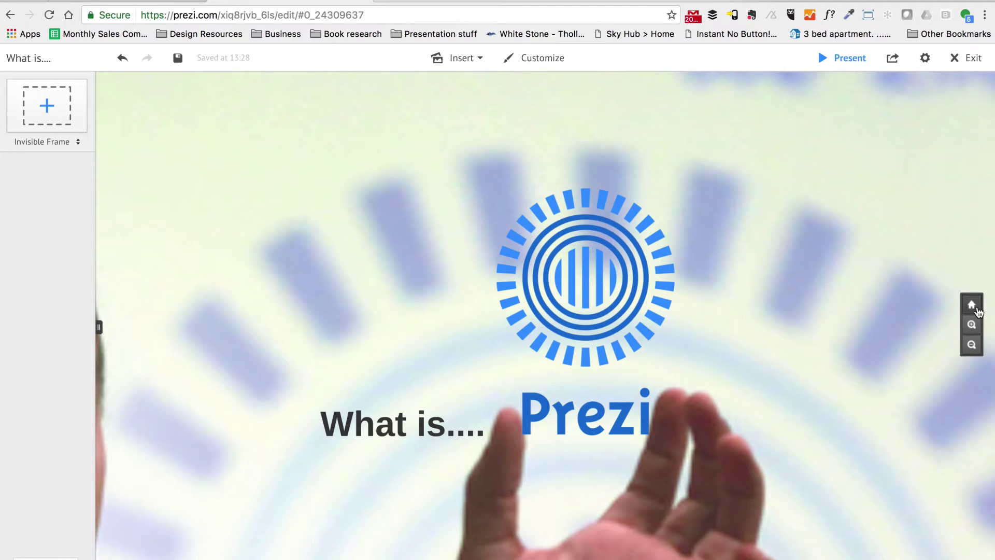
- Place a new invisible frame and size it around the logo and 'What is.... Prezi' title
click(979, 312)
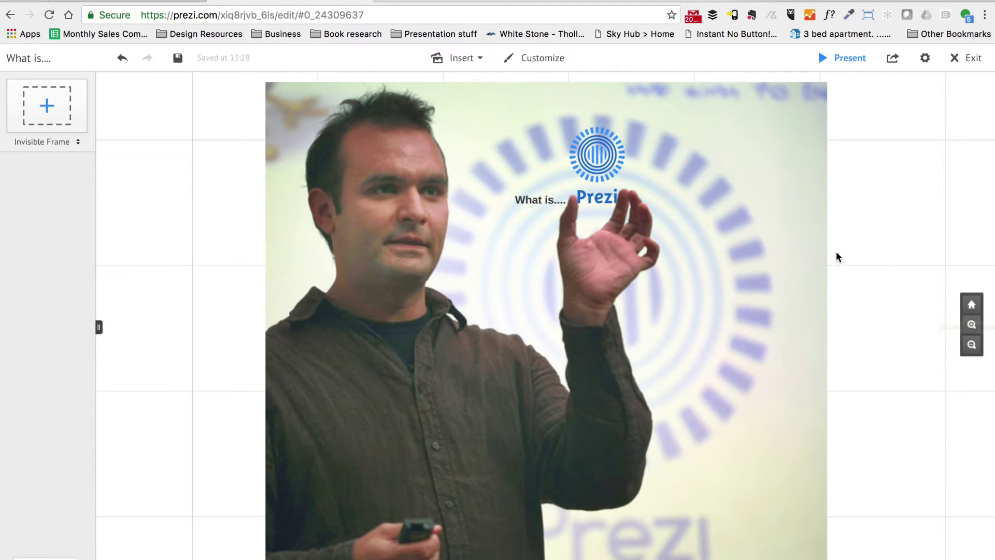
click(599, 163)
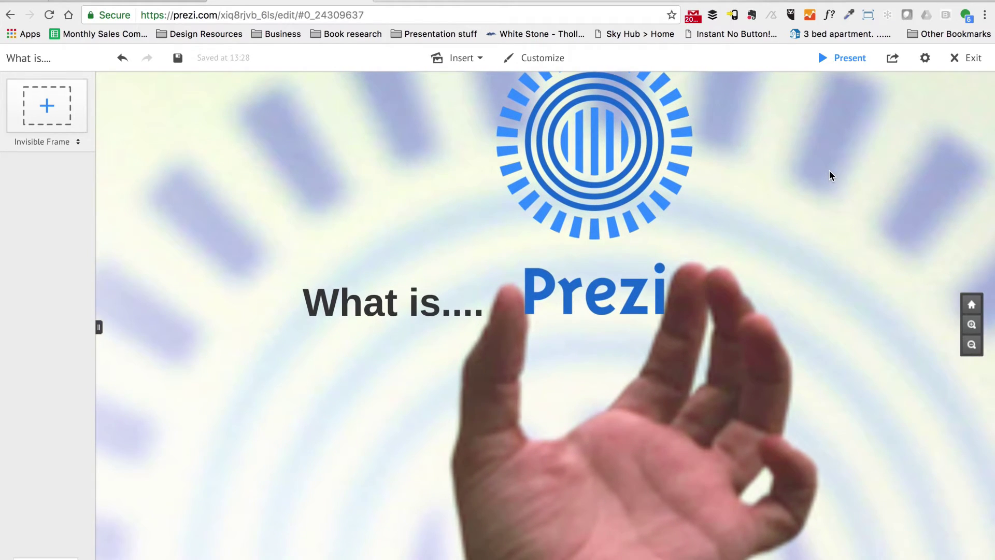
drag(829, 175, 837, 304)
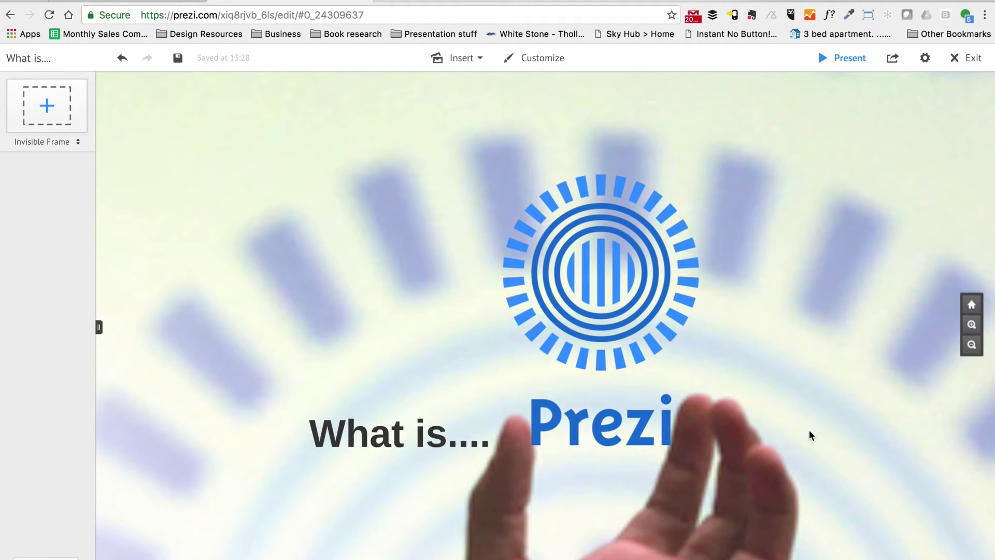
scroll(811, 433, down, 3)
drag(859, 457, 756, 371)
scroll(613, 280, up, 3)
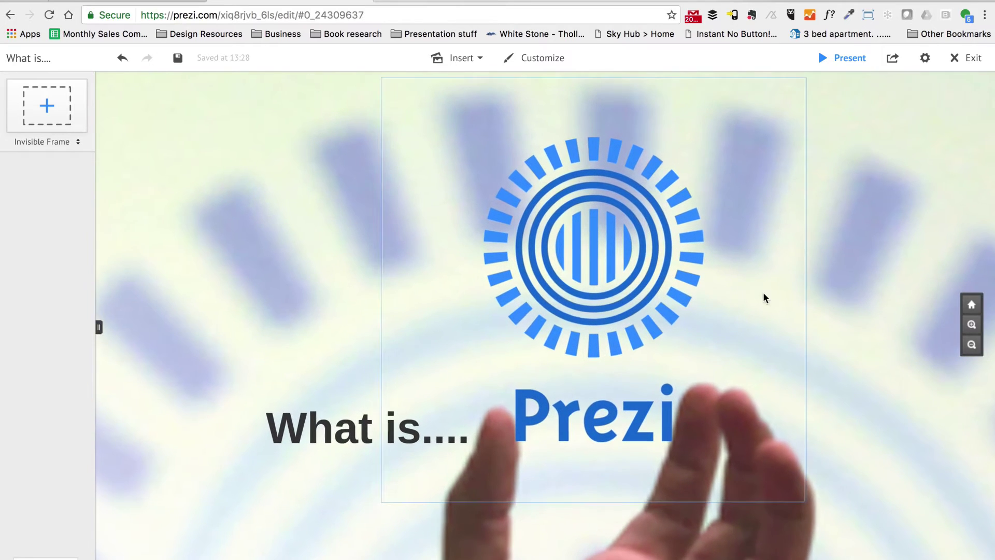
drag(860, 291, 902, 346)
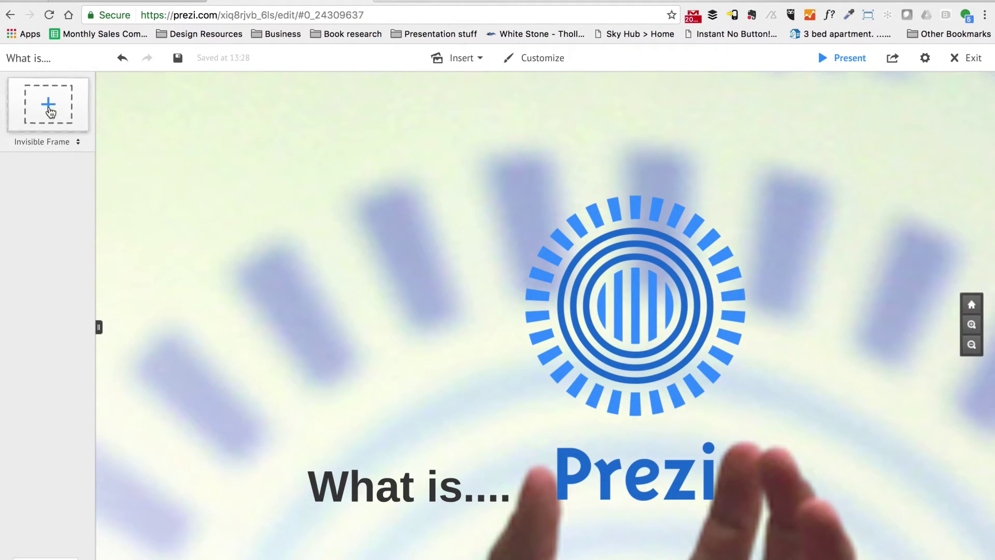
drag(42, 110, 455, 274)
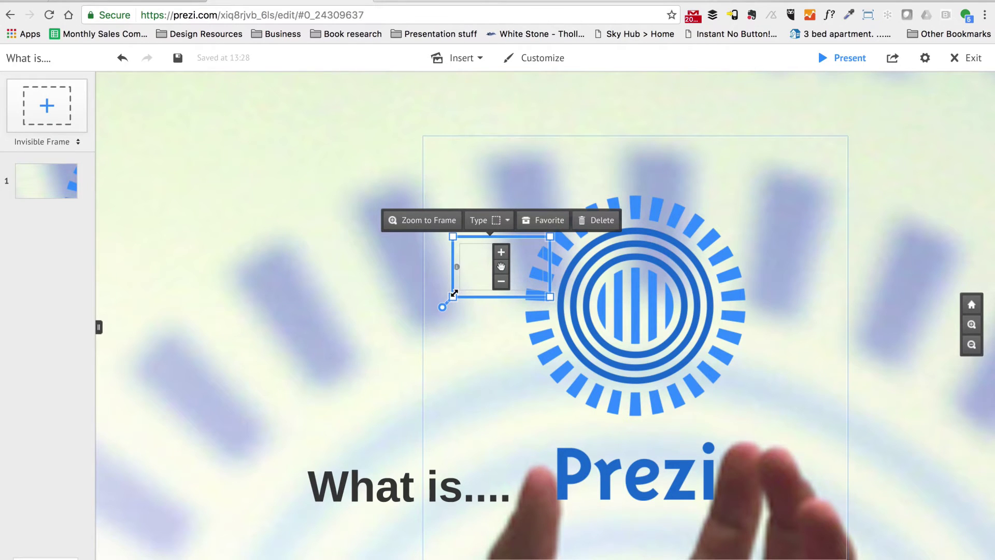
drag(455, 294, 147, 548)
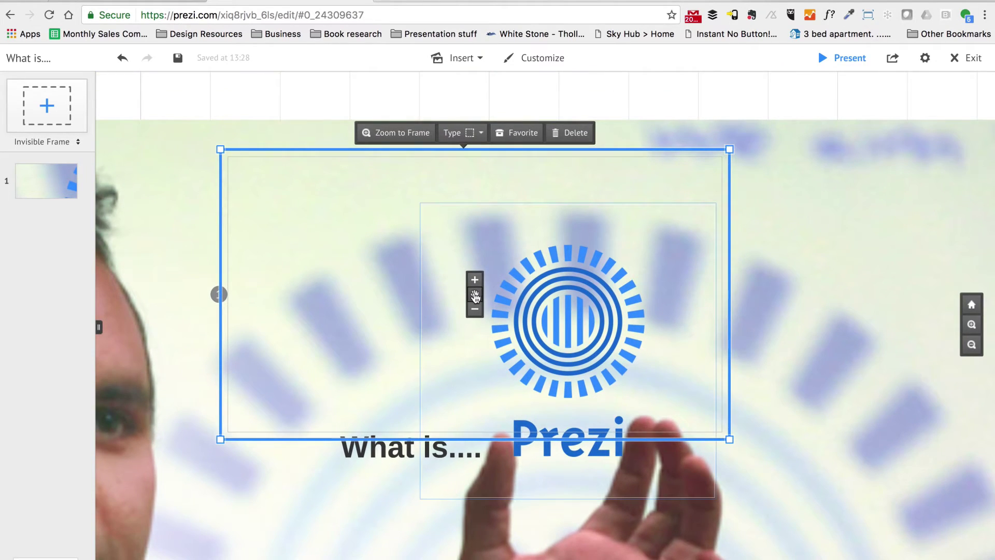
drag(479, 298, 556, 383)
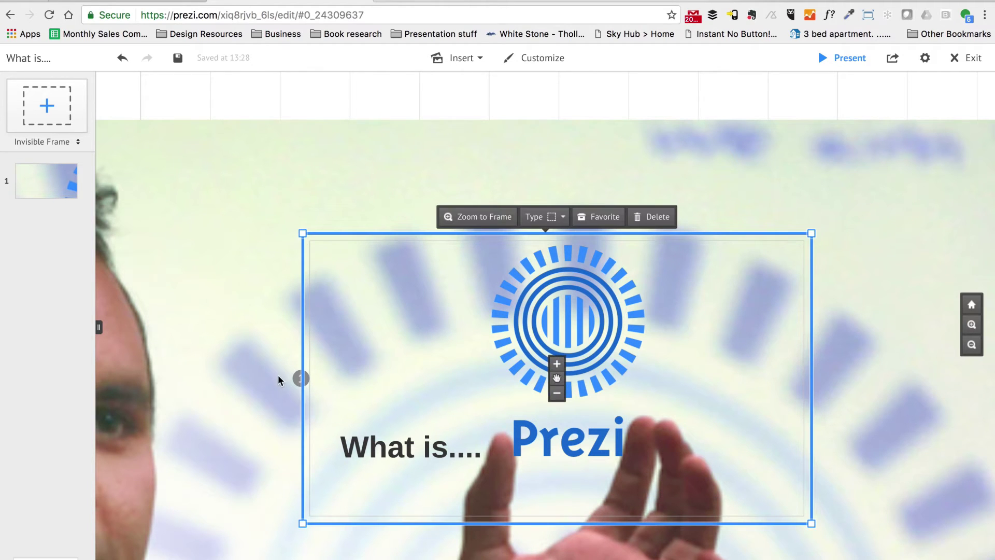
- Add a second invisible frame sized and positioned over the presenter photo, then view both frames
click(268, 414)
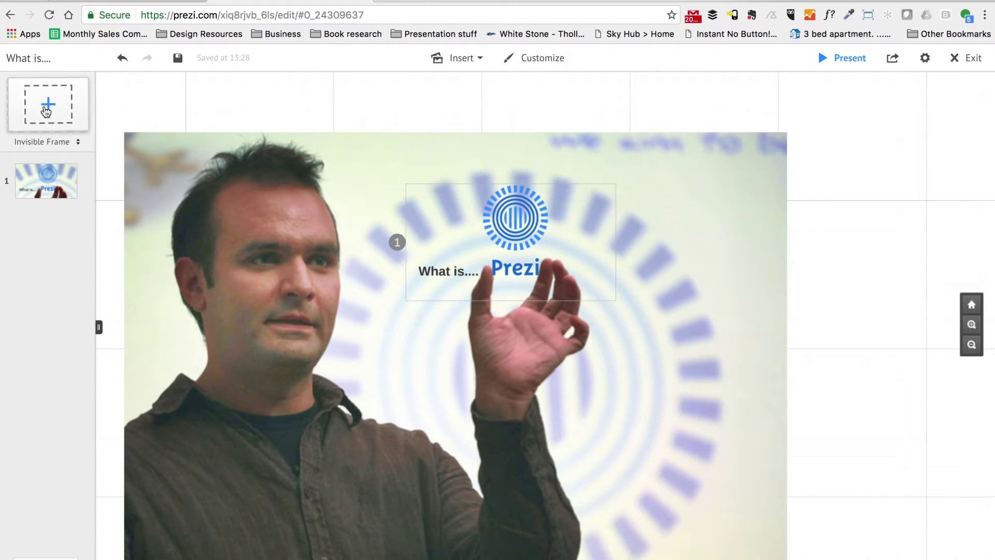
drag(46, 106, 50, 553)
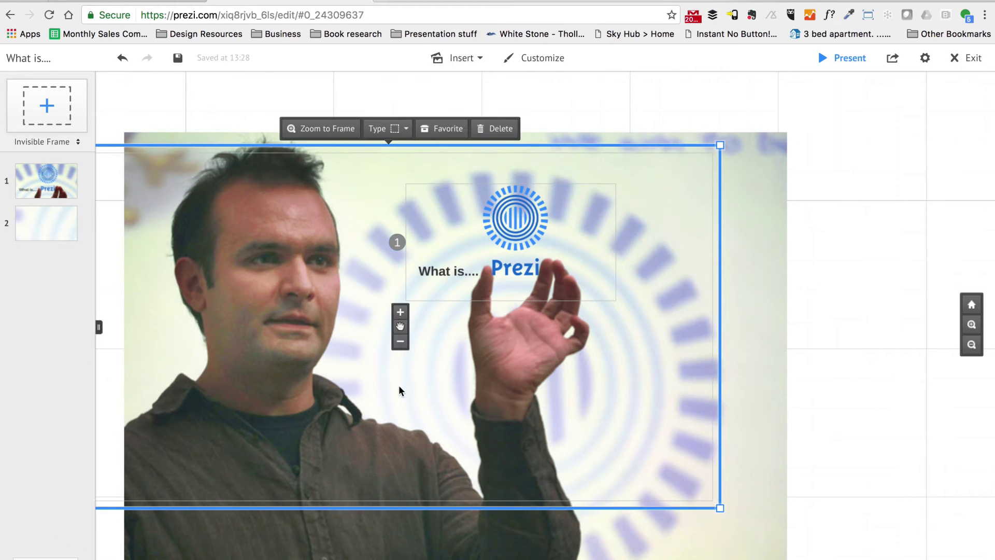
drag(401, 325, 424, 288)
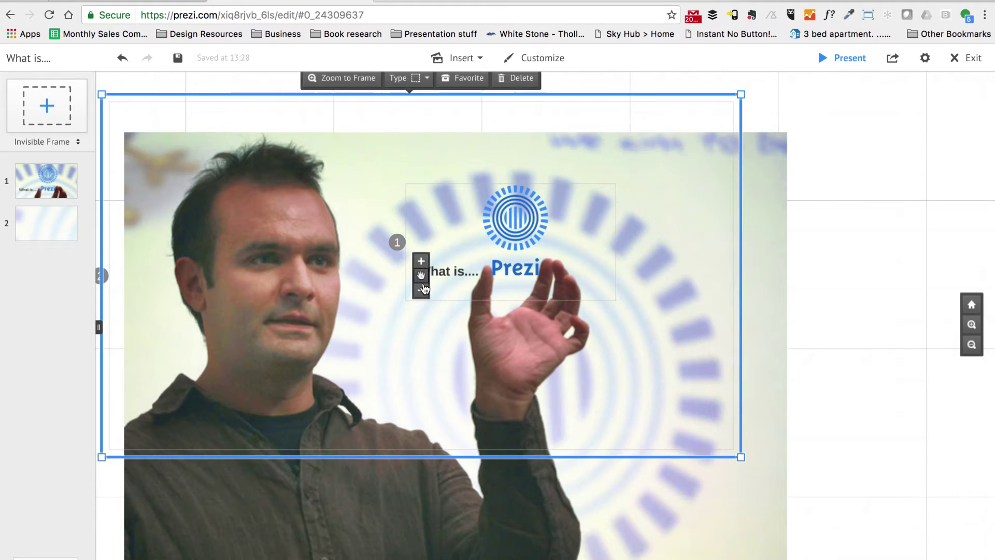
click(827, 270)
drag(852, 201, 885, 273)
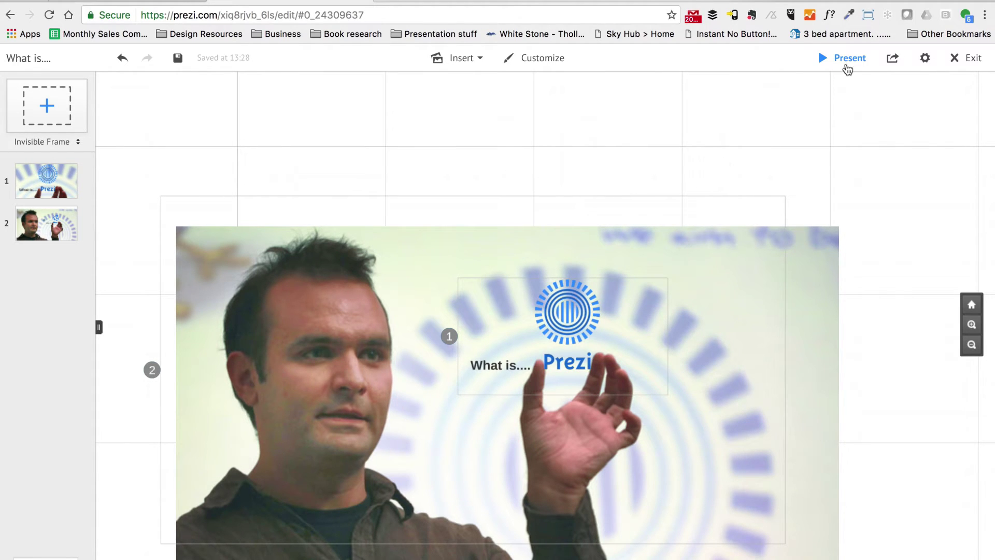
- Play the presentation through both invisible frames and return to the editor
click(851, 60)
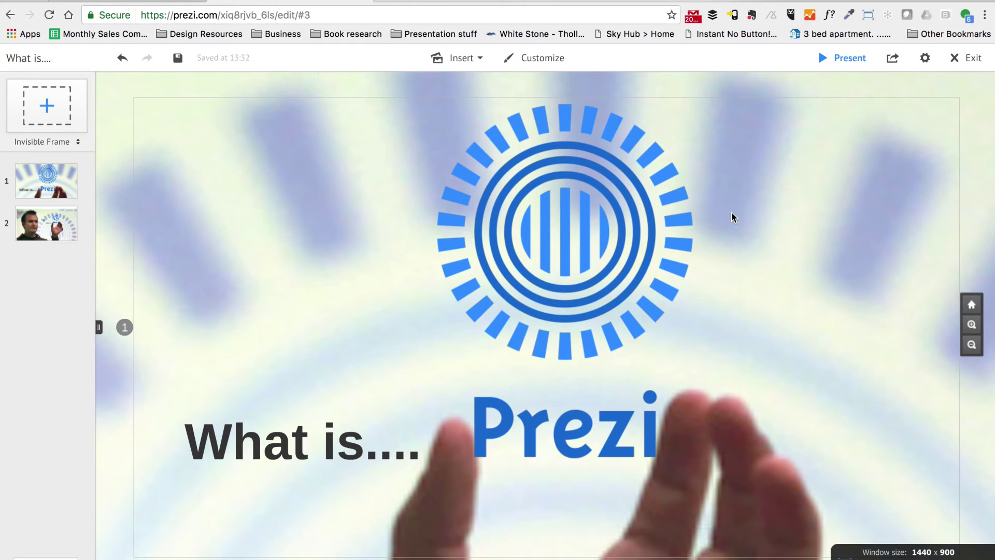
scroll(674, 207, down, 3)
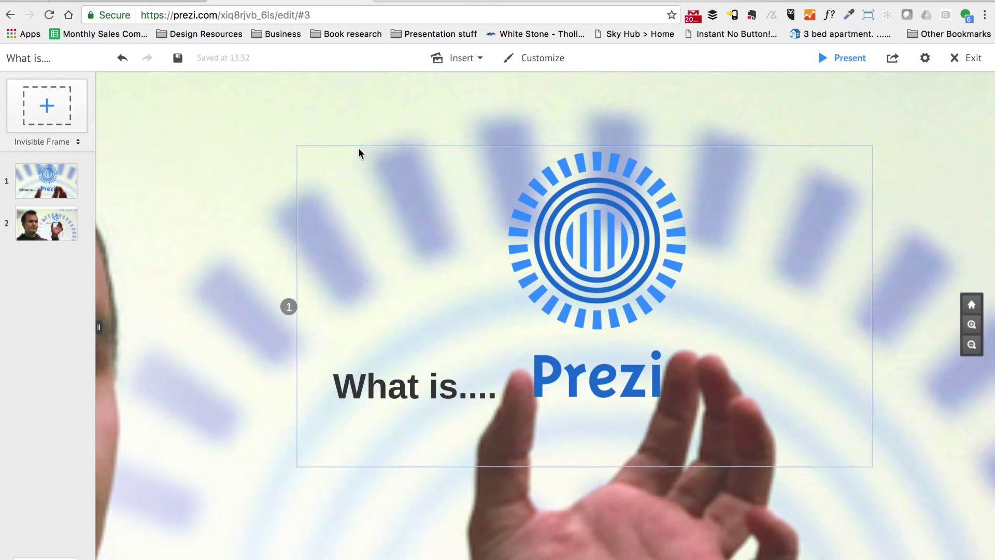
- Pull the opening frame's top-left corner slightly outward around the logo and title
click(360, 154)
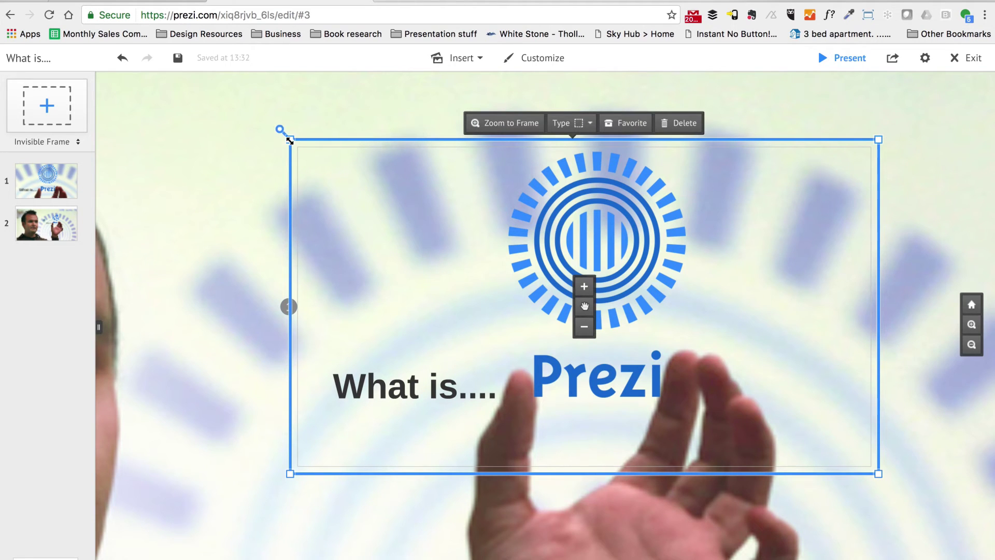
mouse_move(290, 139)
mouse_down()
mouse_move(200, 78)
mouse_move(285, 140)
mouse_up()
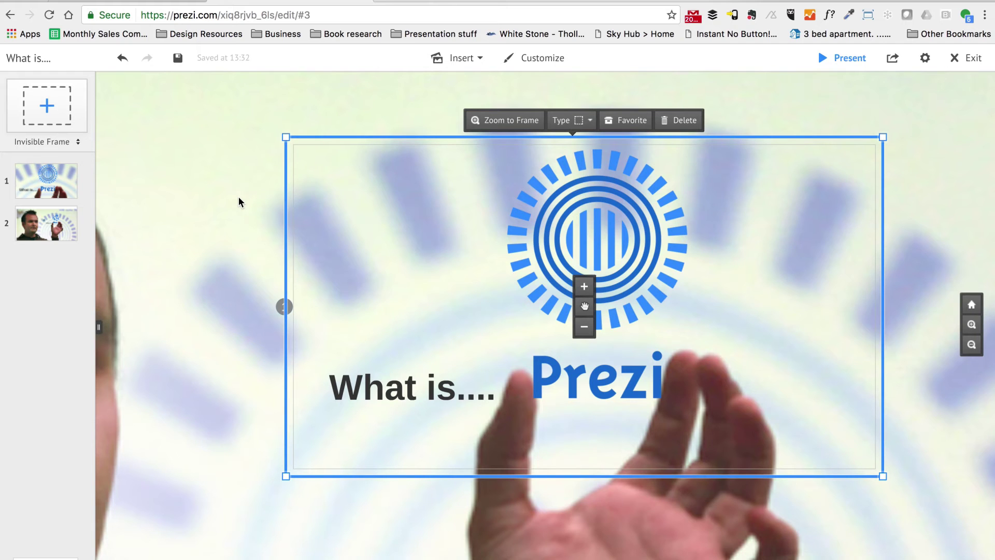
click(231, 217)
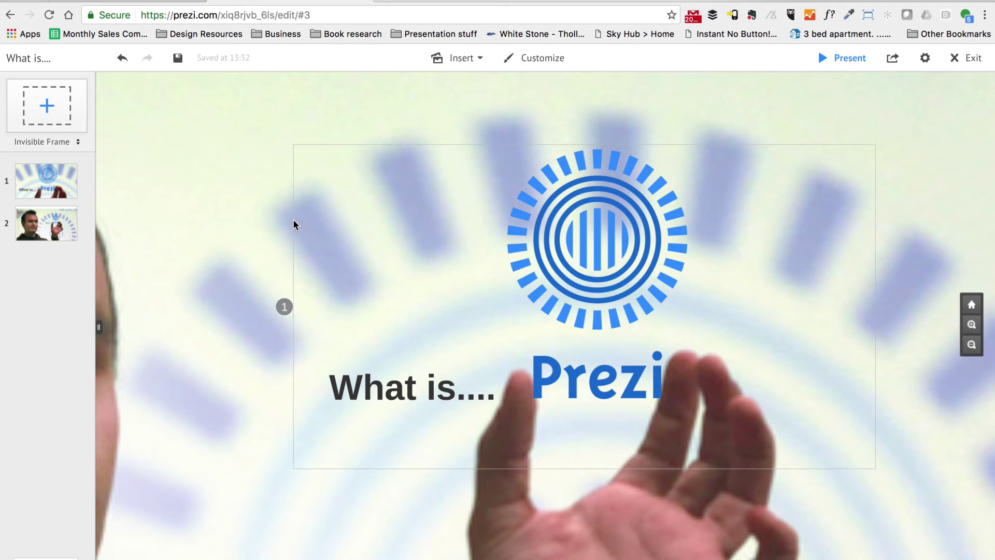
- Enlarge the step-1 frame from its corner and nudge it up for wider margins
click(293, 224)
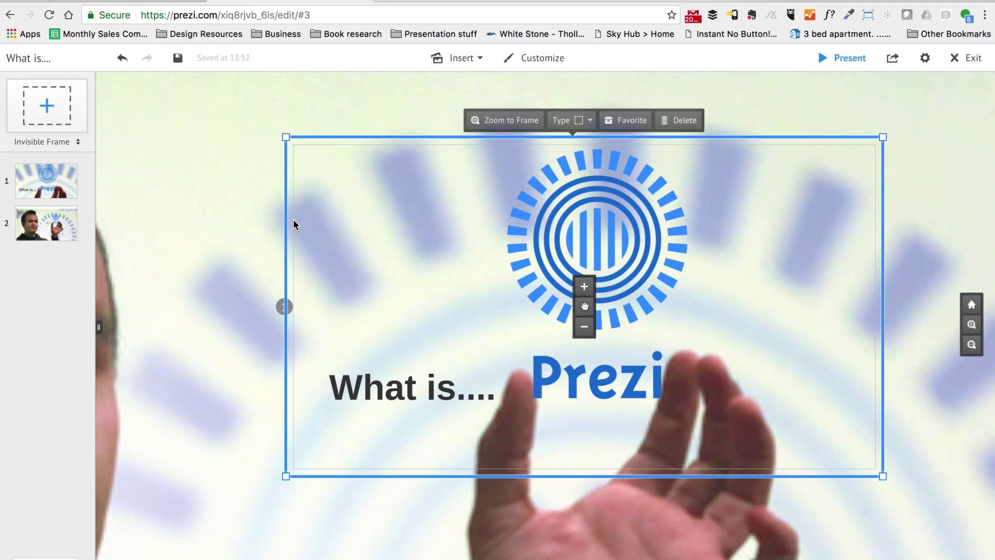
drag(286, 138, 144, 76)
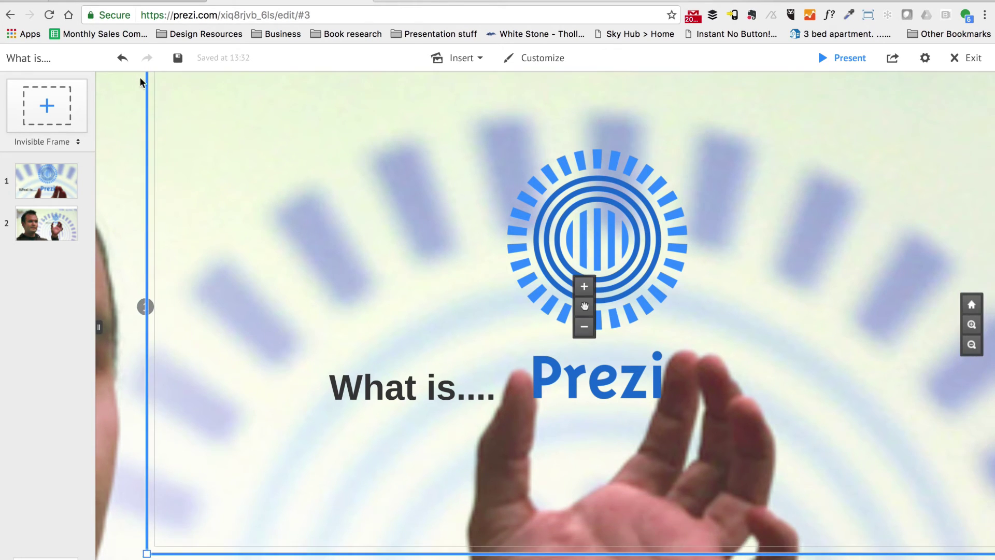
scroll(360, 163, down, 4)
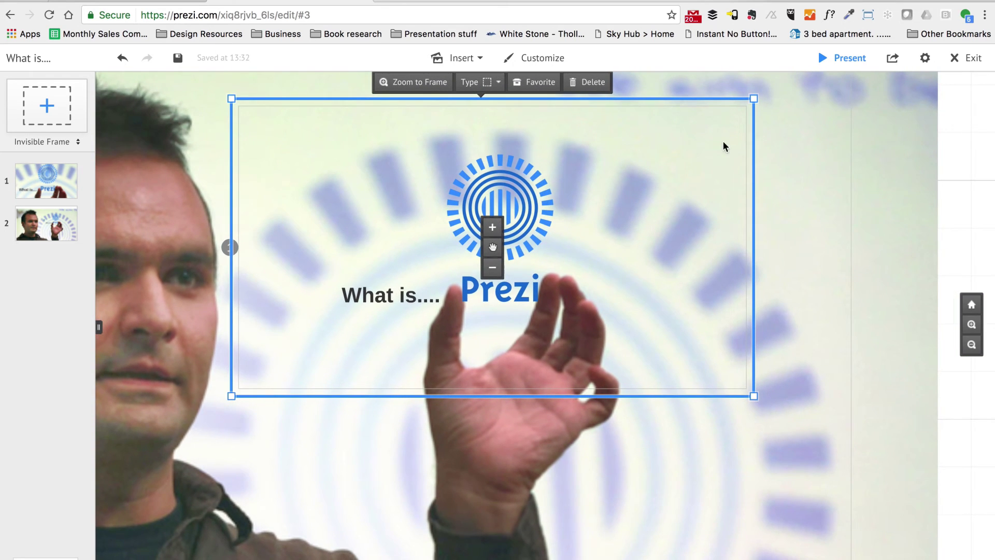
drag(871, 142, 878, 186)
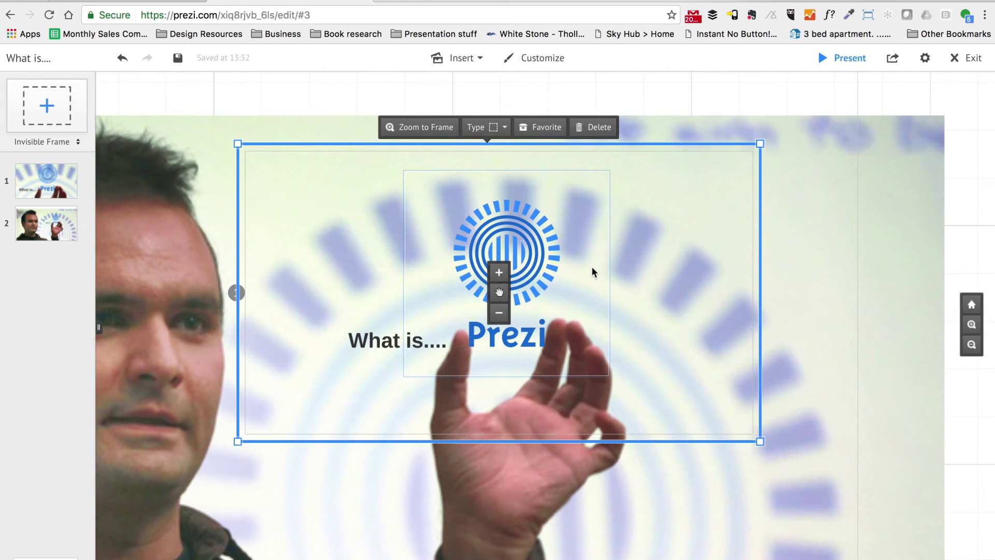
drag(500, 296, 500, 287)
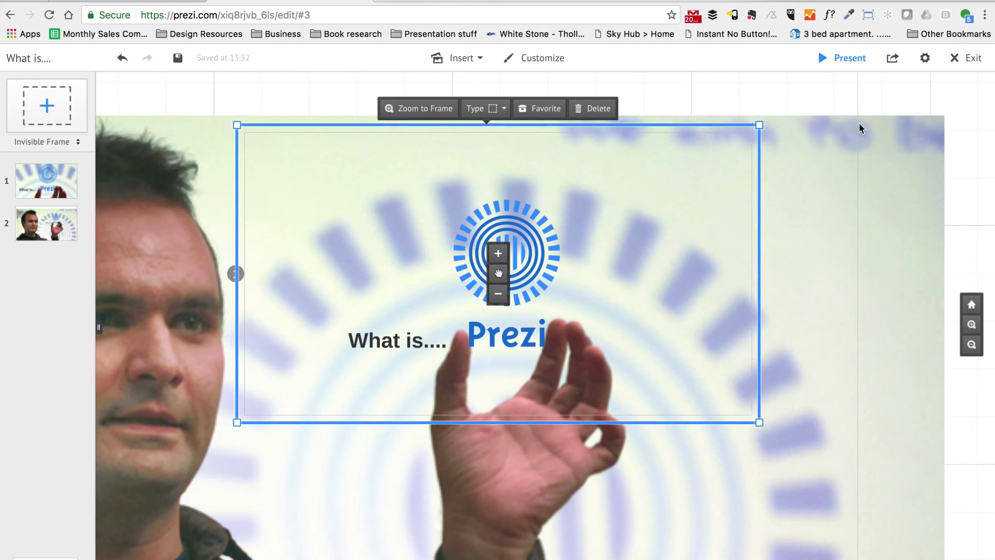
click(890, 99)
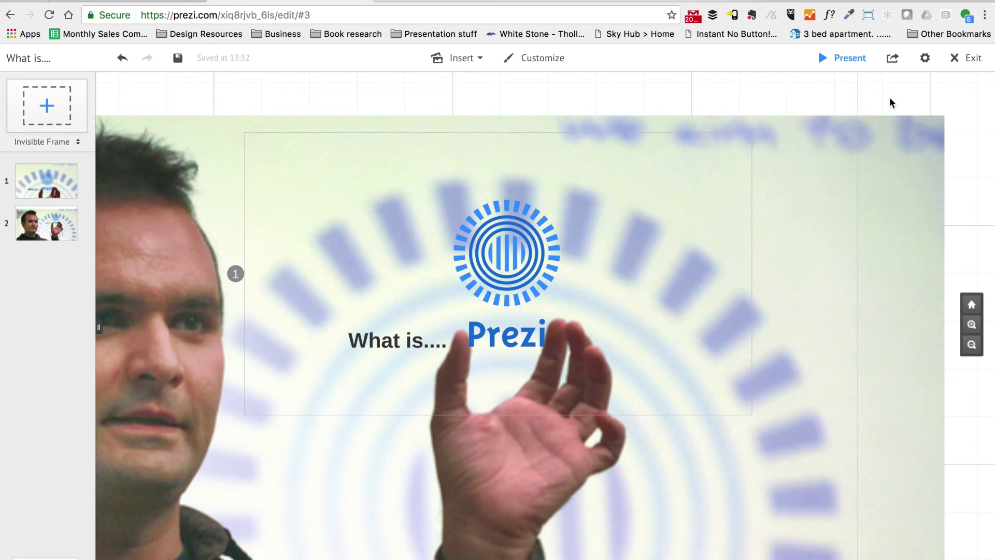
- Replay the presentation full-screen to check the resized opening frame
click(841, 60)
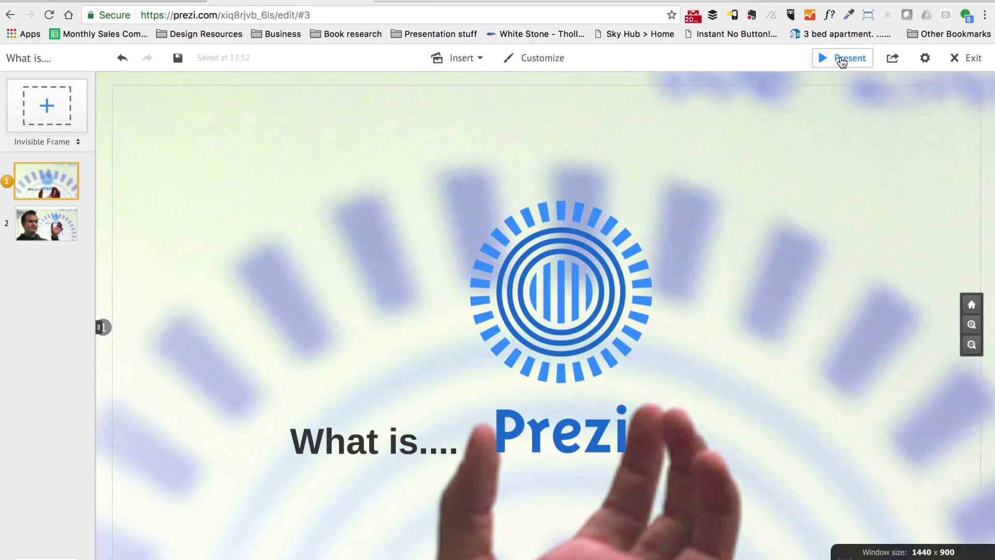
- Drag the step-1 frame's top-left corner inward until 'What is.... Prezi' sits centred
scroll(469, 310, down, 5)
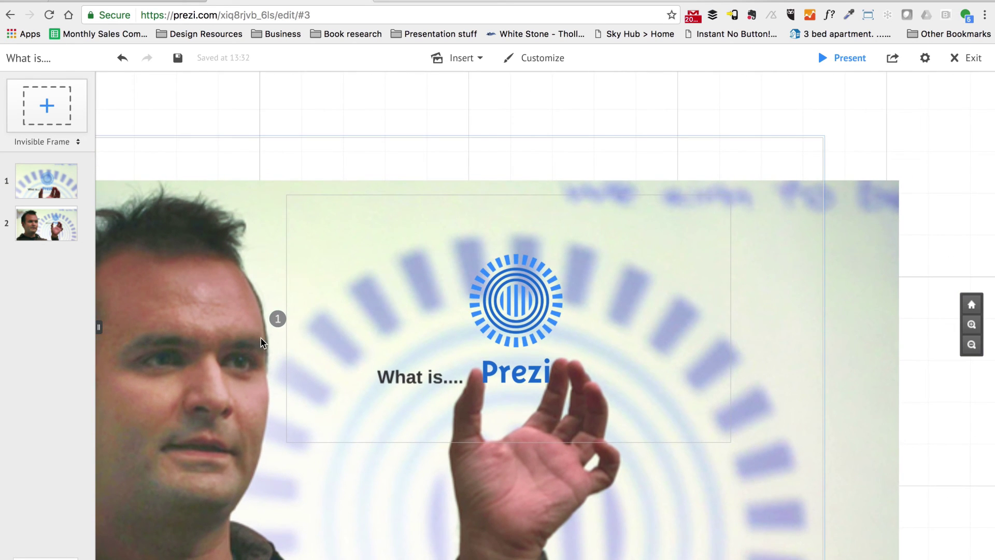
click(287, 348)
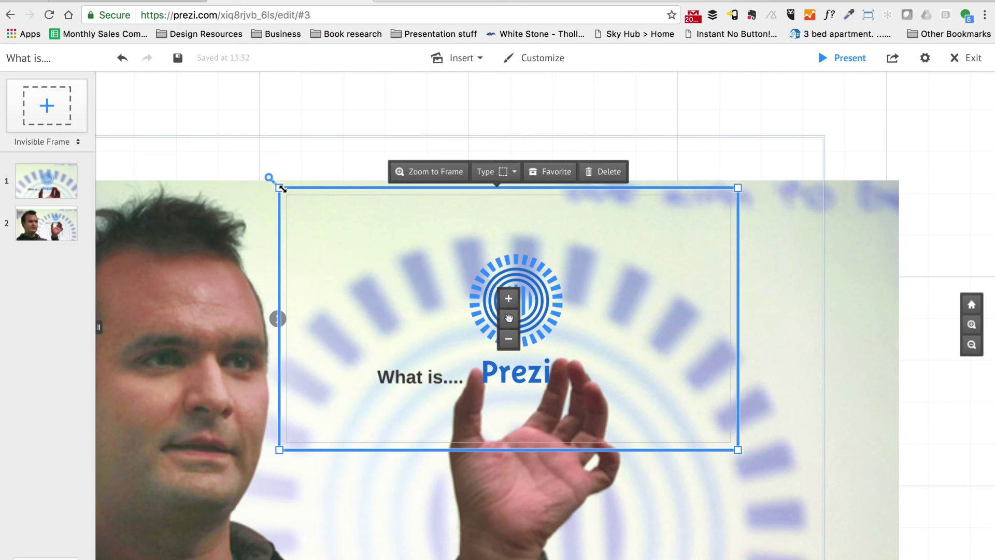
drag(280, 188, 303, 203)
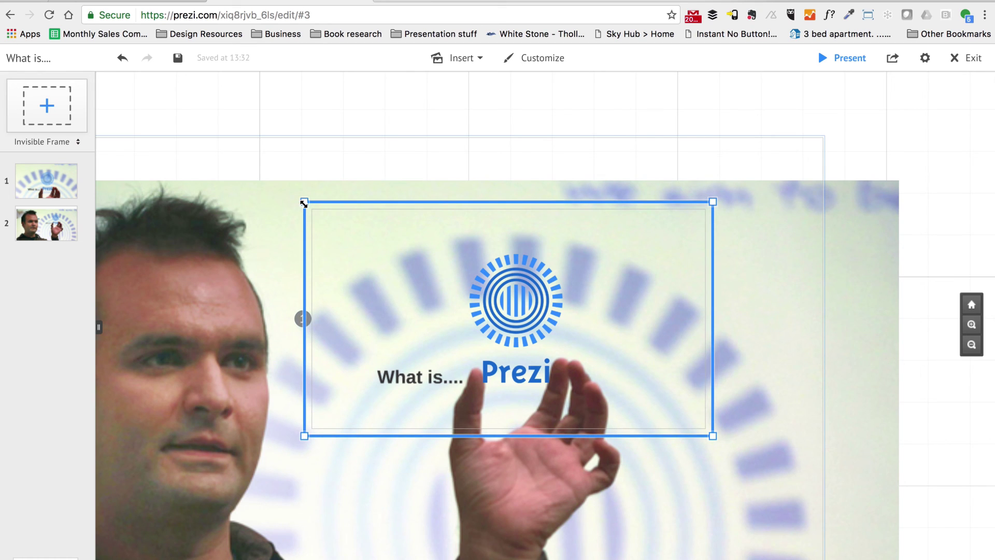
mouse_move(305, 203)
mouse_down()
mouse_move(291, 196)
mouse_move(354, 232)
mouse_move(291, 211)
mouse_move(295, 203)
mouse_move(345, 212)
mouse_move(316, 208)
mouse_up()
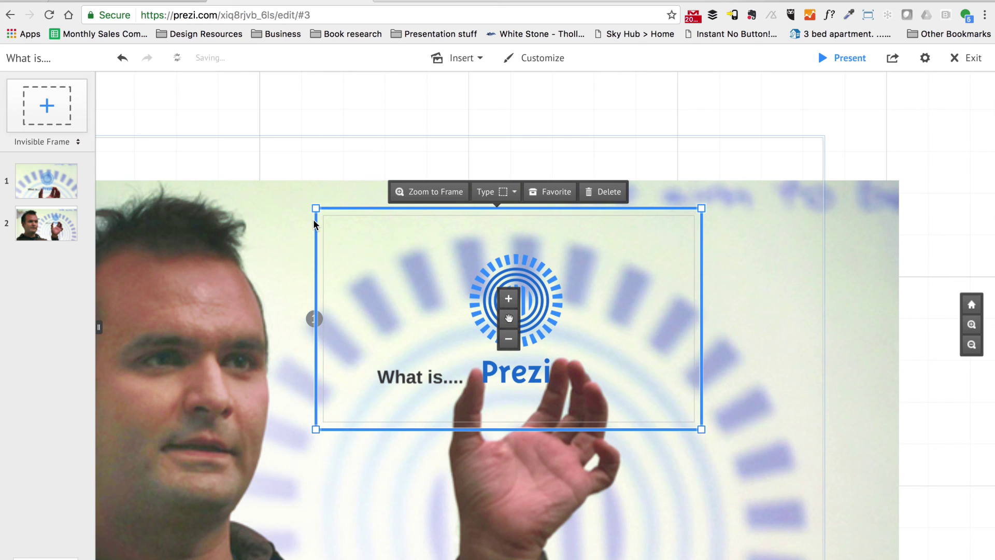